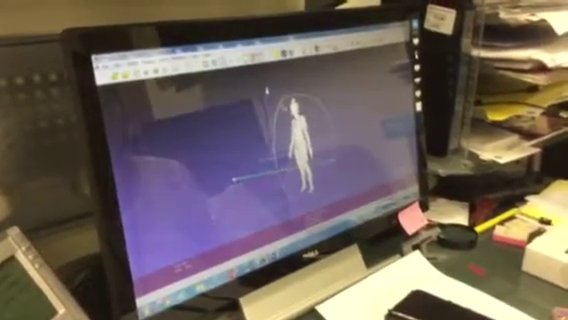
Open the Filters menu to list mesh operations for the human figure.
{"action": "left_click", "coordinate": [145, 62]}
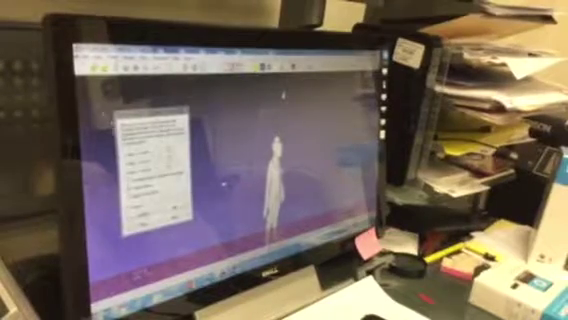
Open the File menu to reach Export Mesh As for the human figure.
{"action": "left_click", "coordinate": [92, 57]}
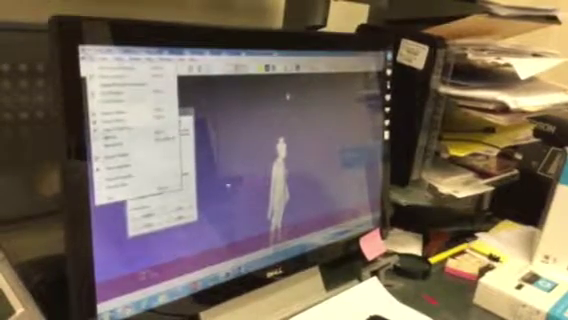